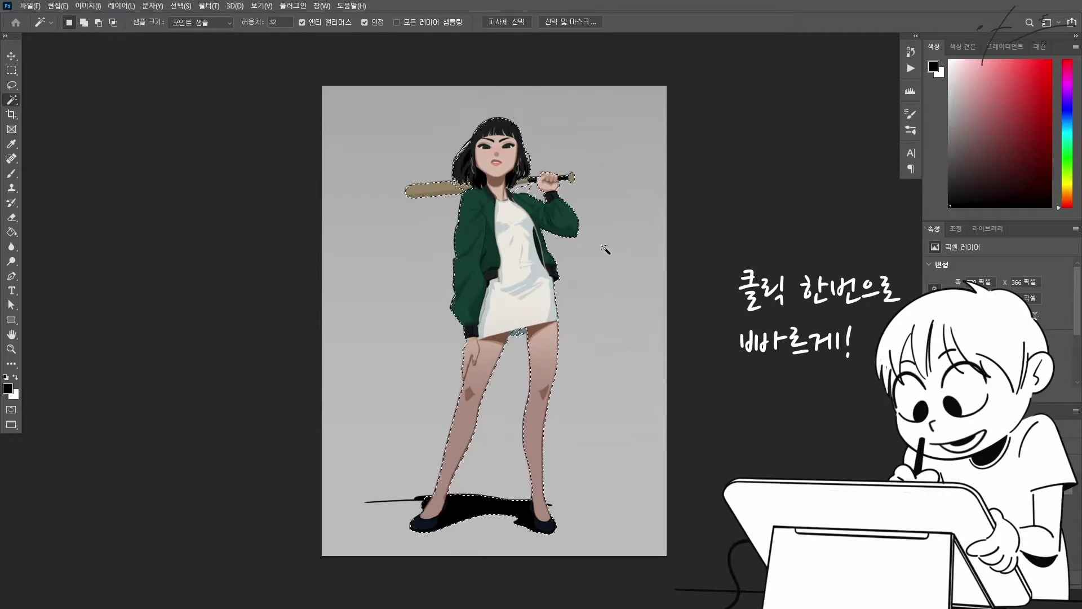
Step: Copy the selected woman onto a new layer and check the cutout's hair and bat edges against a black layer
key("ctrl+j")
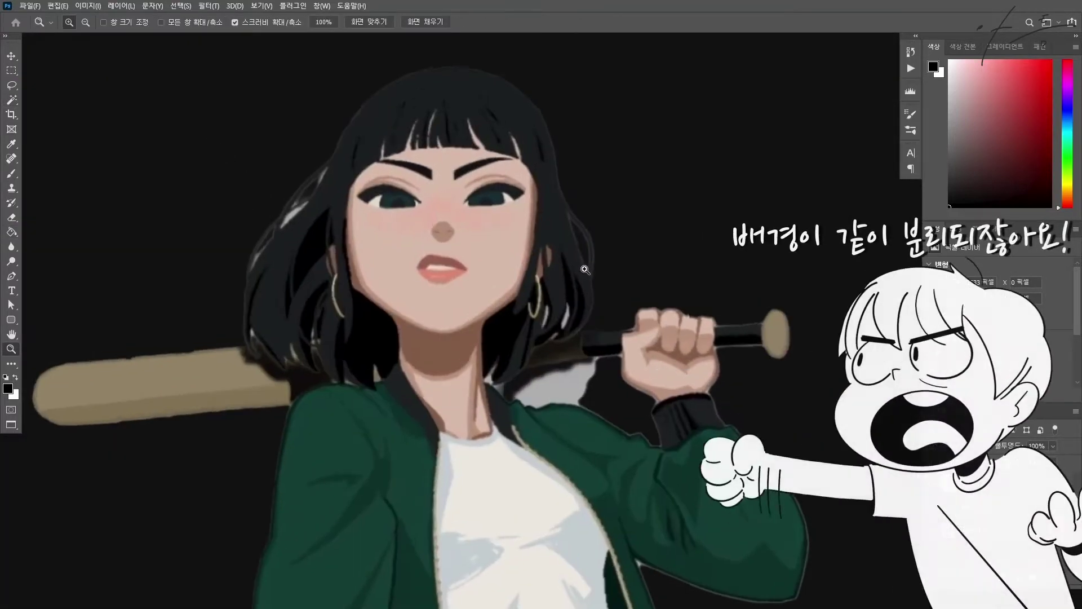
key("g")
left_click_drag(578, 293, 655, 272)
left_click_drag(545, 364, 588, 308)
left_click_drag(541, 363, 560, 287)
left_click_drag(524, 377, 524, 466)
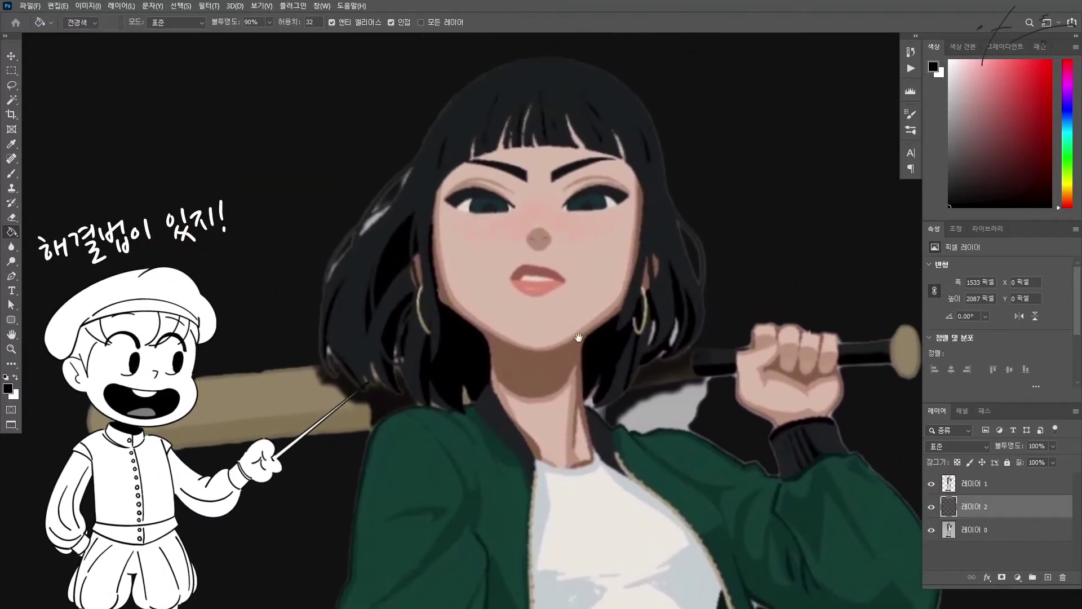
left_click_drag(602, 273, 543, 369)
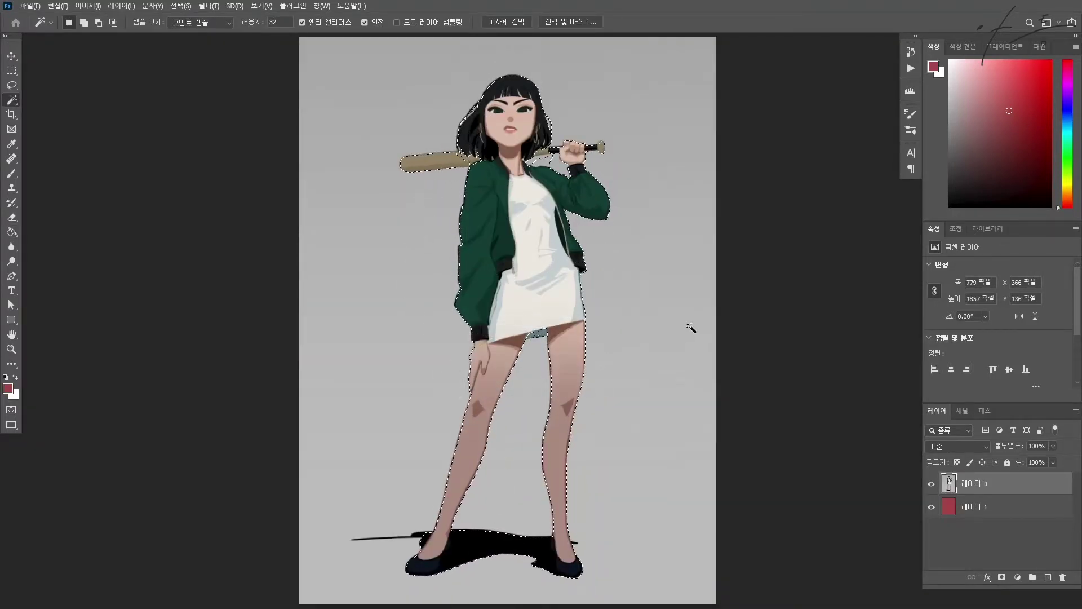
Step: Open the Select and Mask workspace for the woman's selection and set the preview transparency to 85%
left_click(592, 20)
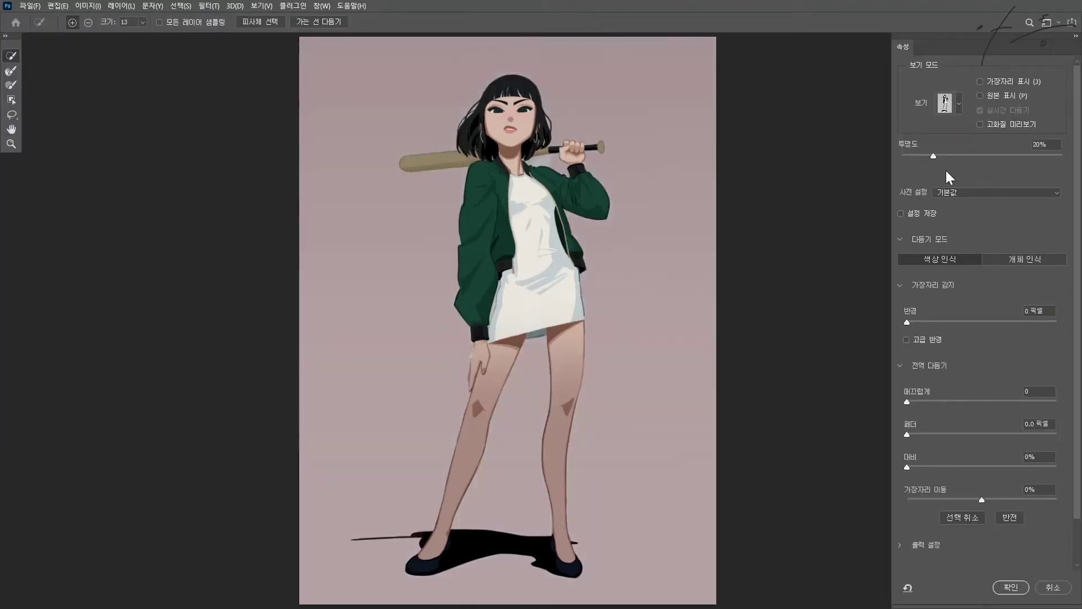
left_click_drag(934, 155, 1037, 162)
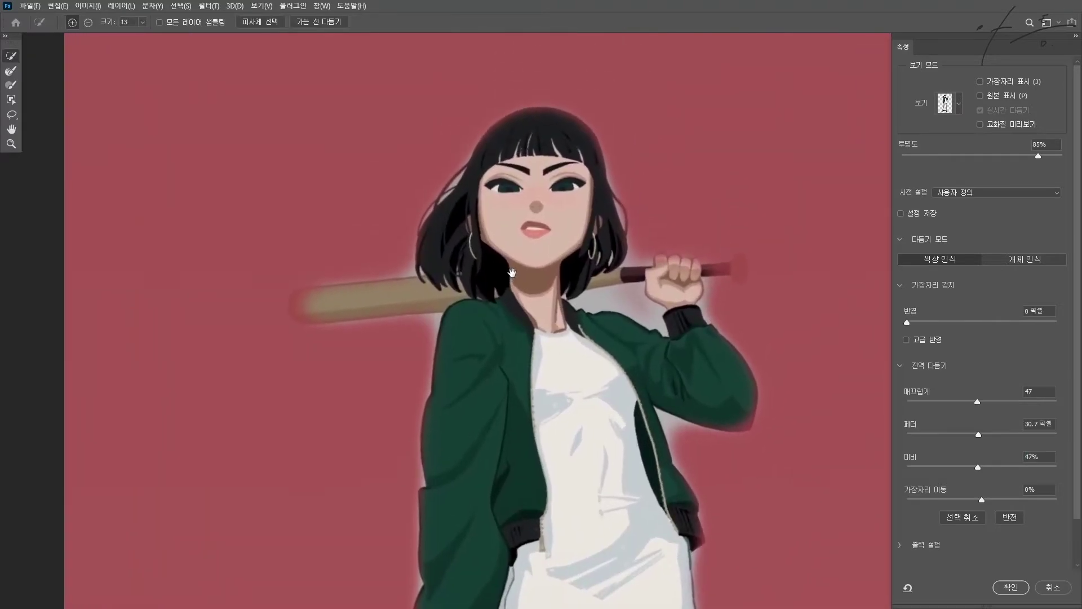
Step: Try a lower smoothing and a higher contrast on the selection edge around the head and bat
scroll(509, 278, "up", 4)
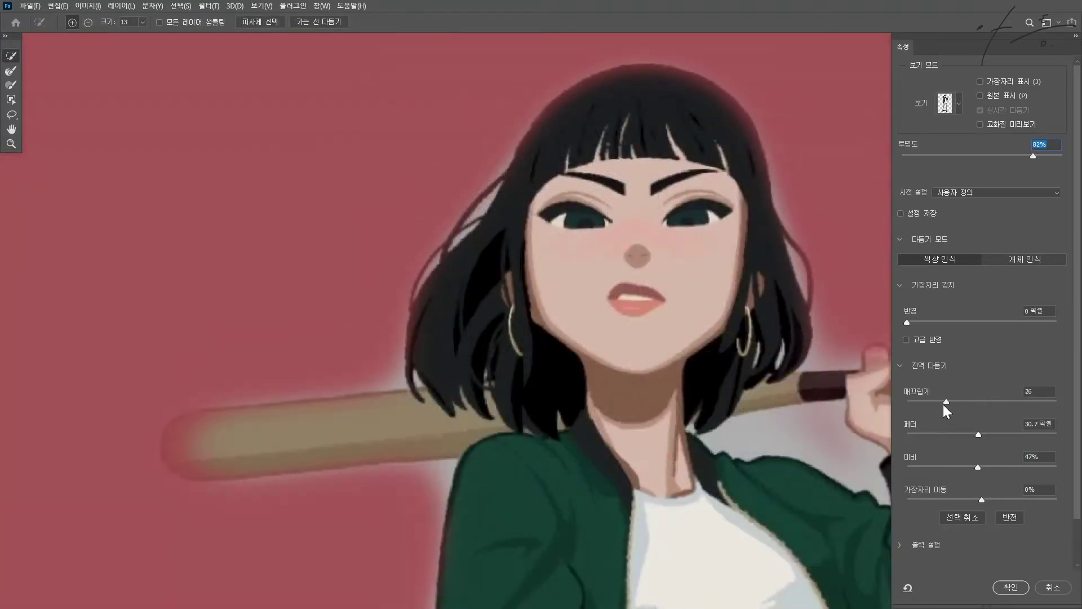
left_click(935, 408)
left_click_drag(976, 466, 1046, 462)
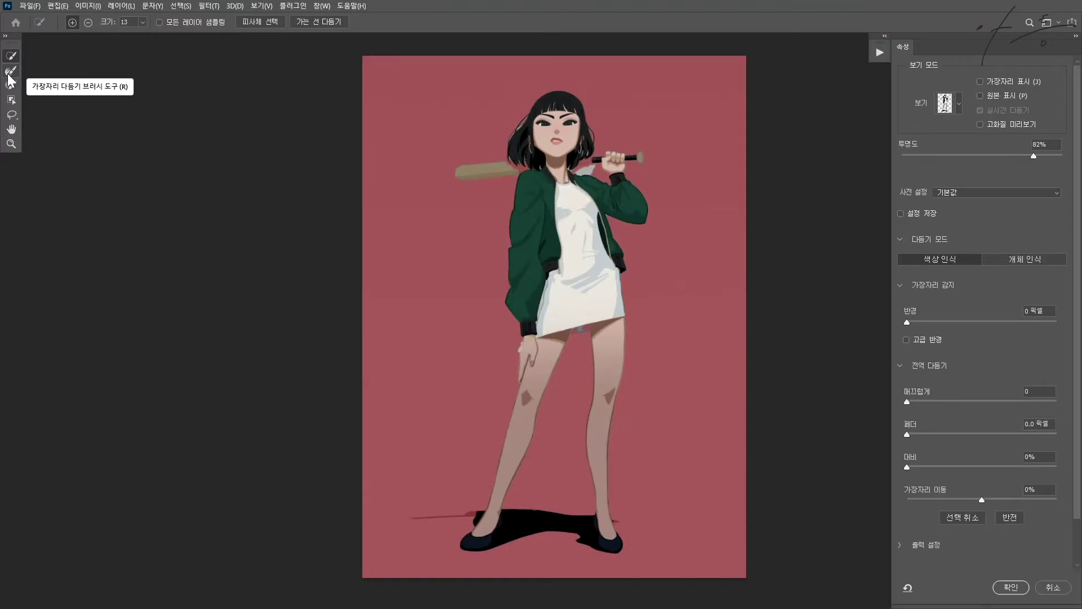
Step: Refine the selection around the hair and baseball bat with the Refine Edge Brush, and raise the edge's feather and contrast
left_click(8, 76)
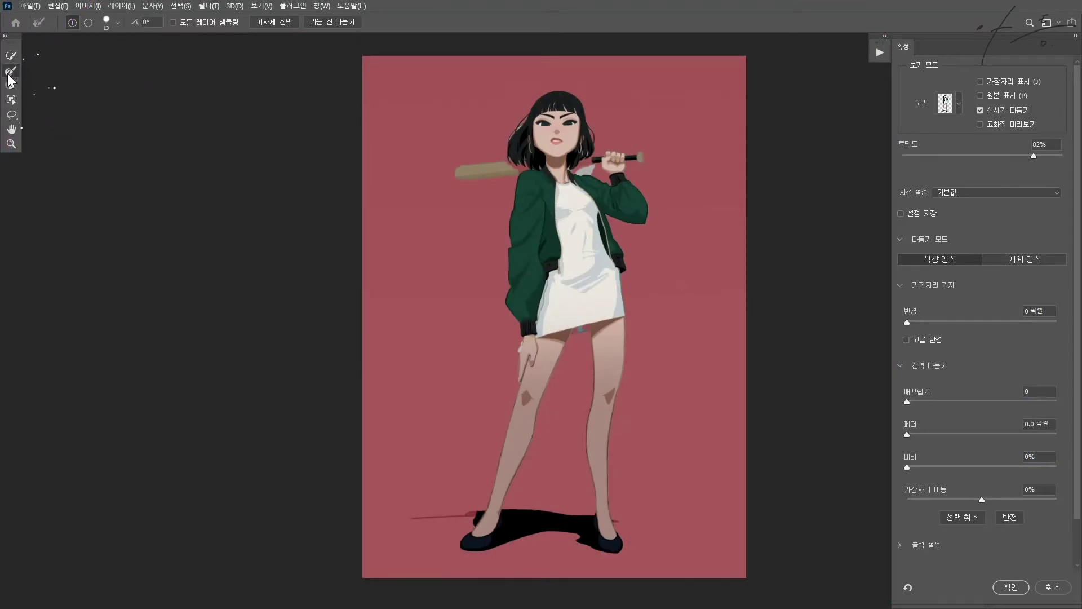
scroll(515, 124, "up", 5)
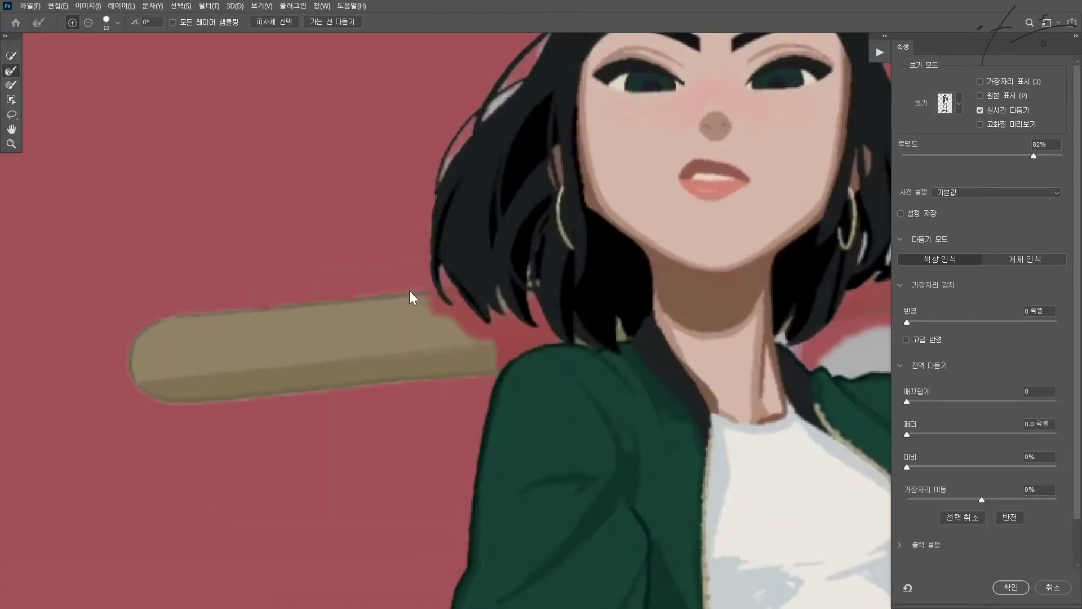
scroll(506, 338, "down", 2)
left_click_drag(506, 338, 501, 331)
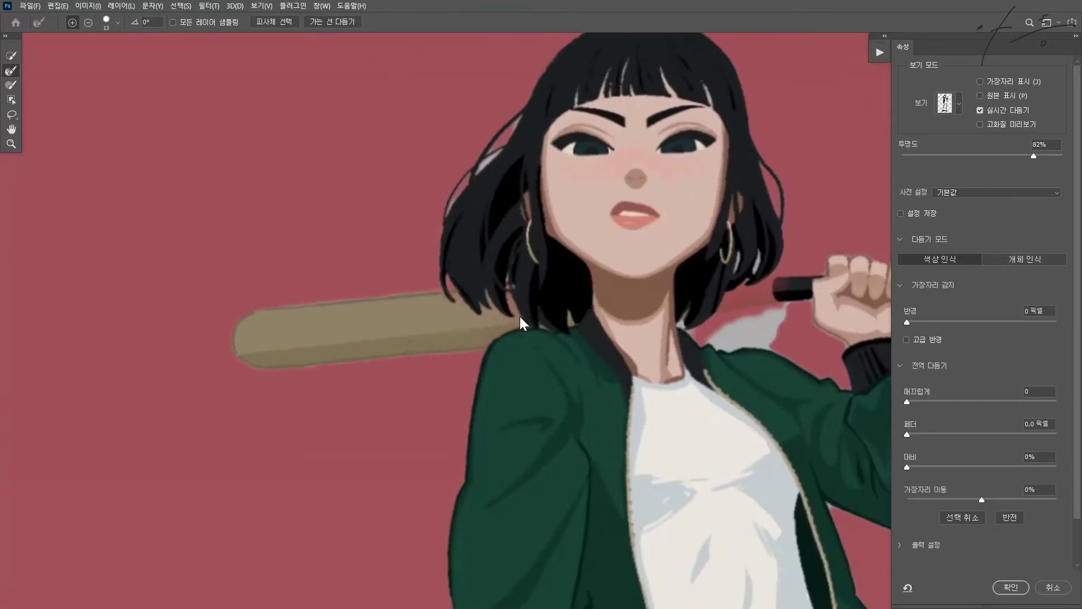
left_click_drag(712, 319, 805, 305)
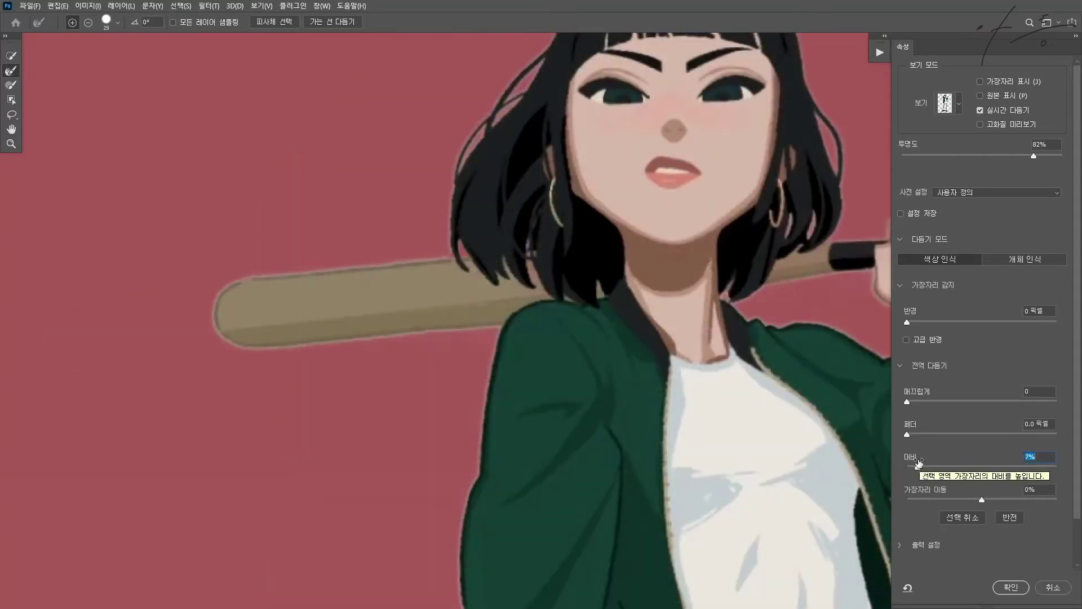
left_click_drag(908, 433, 985, 466)
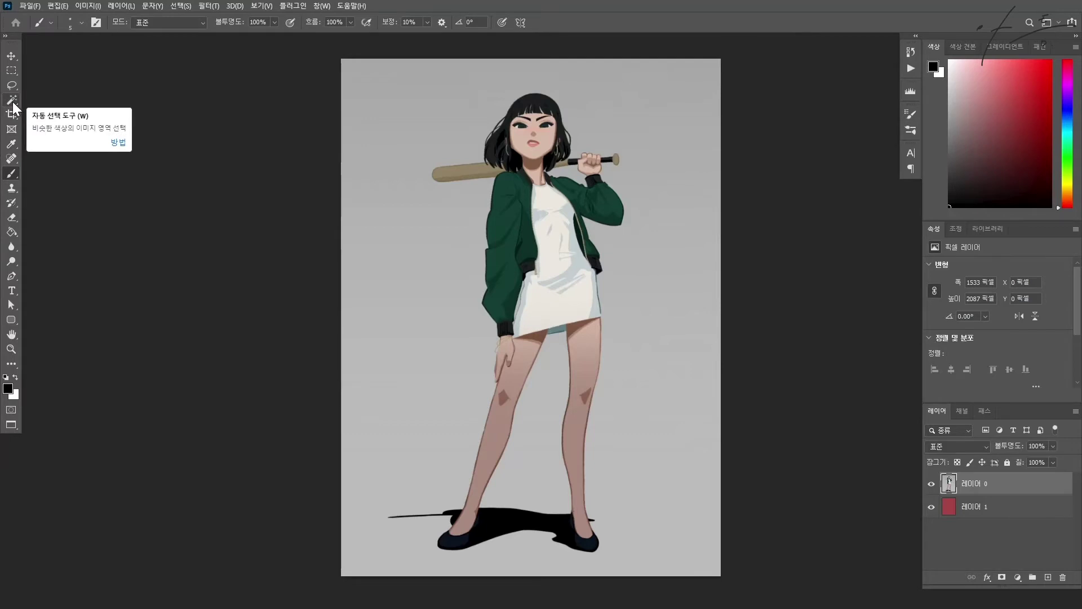
Step: Select the grey background with the Magic Wand, adding the enclosed areas between the legs and beside the jacket
left_click(13, 104)
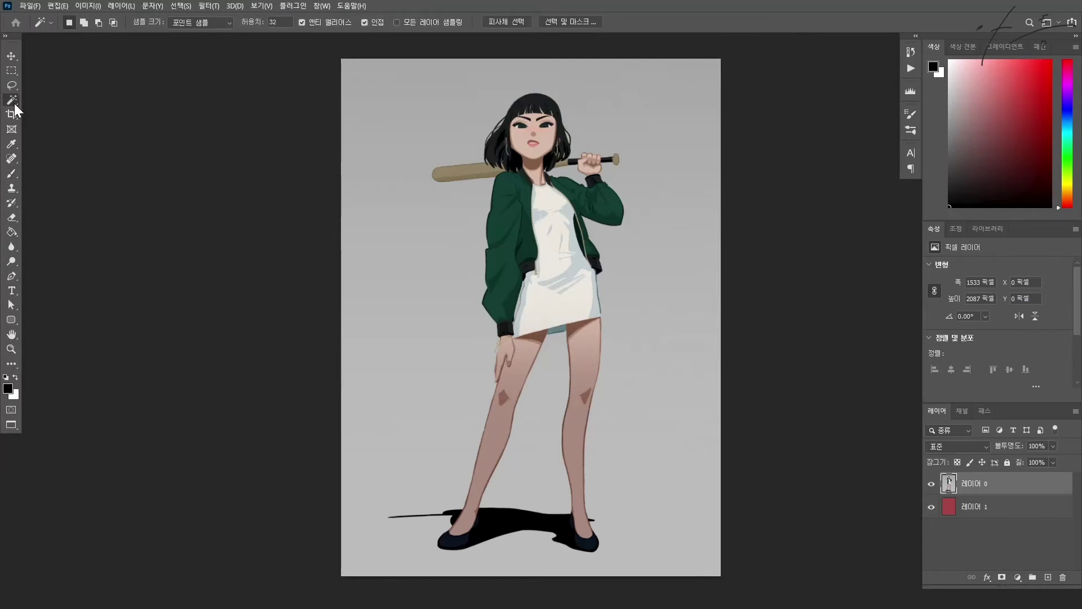
left_click(434, 135)
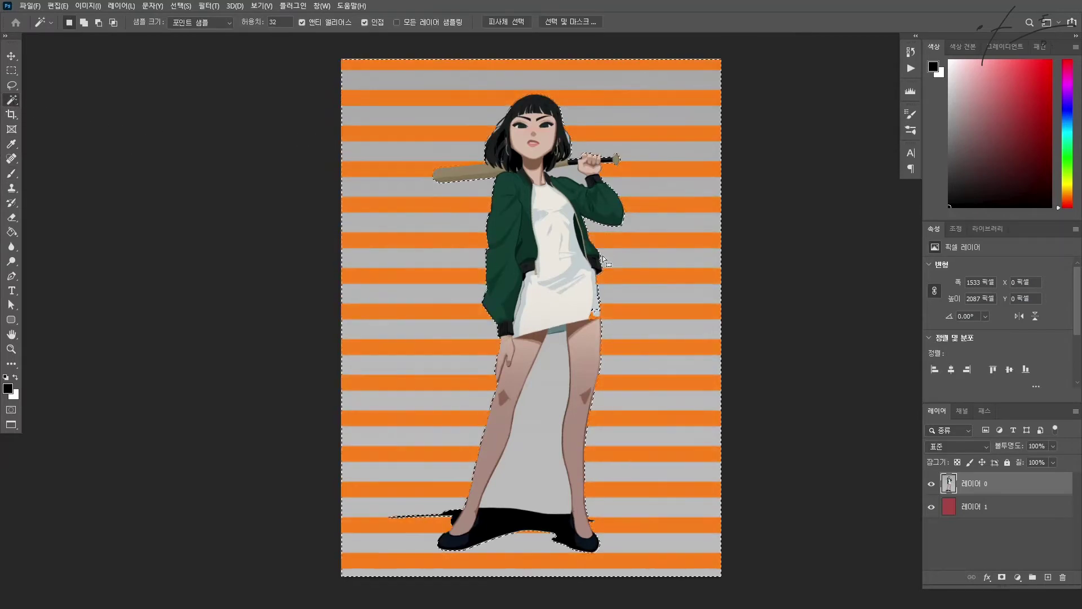
left_click(555, 397, "shift")
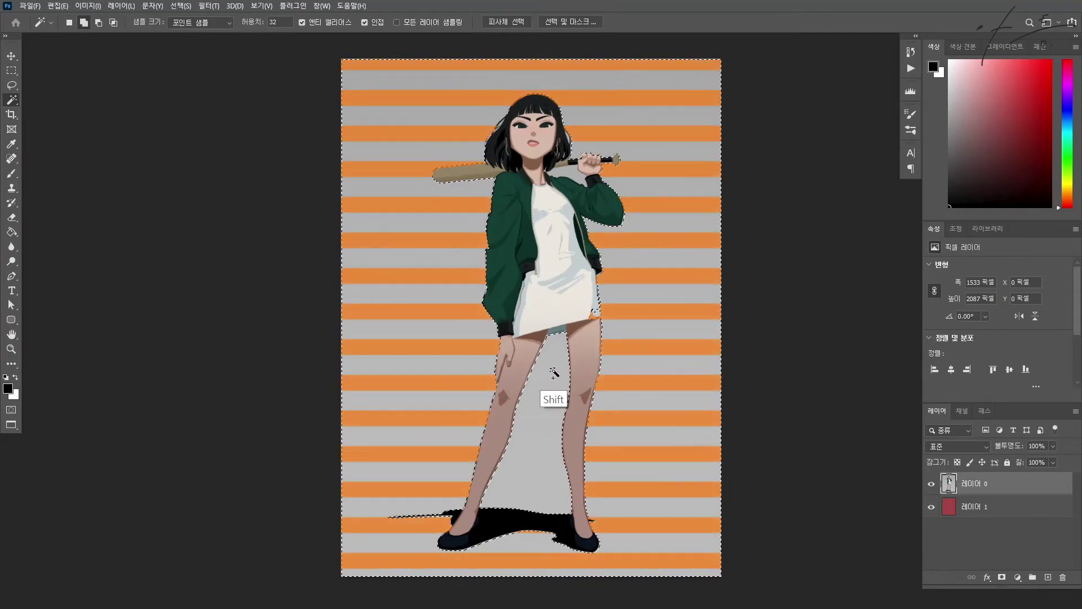
left_click(584, 233, "shift")
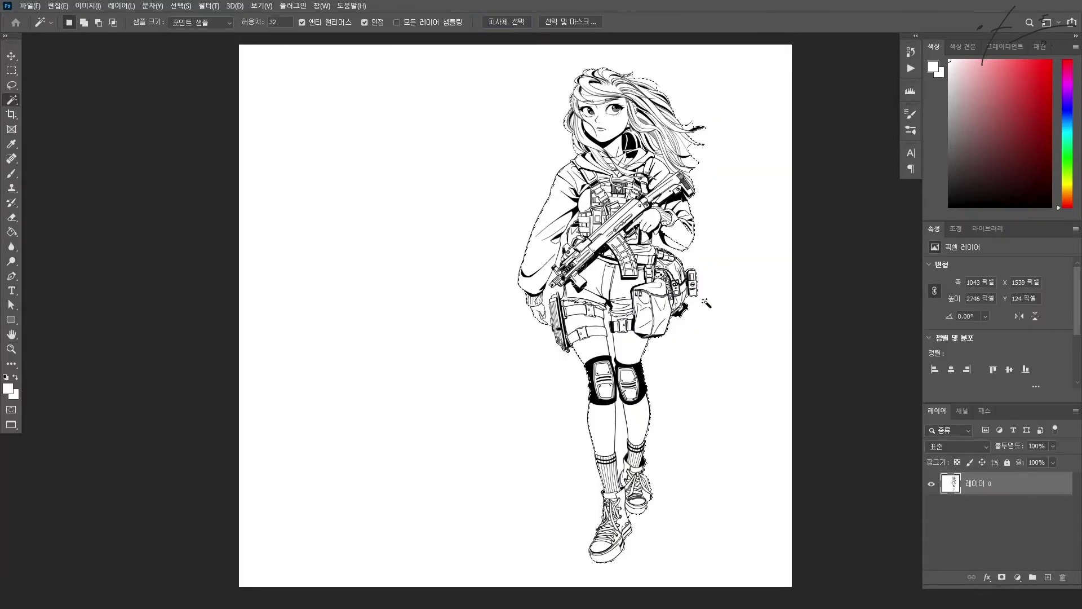
Step: Copy the selected line-art character to a new layer and move her to the left half of the canvas
key("ctrl+j")
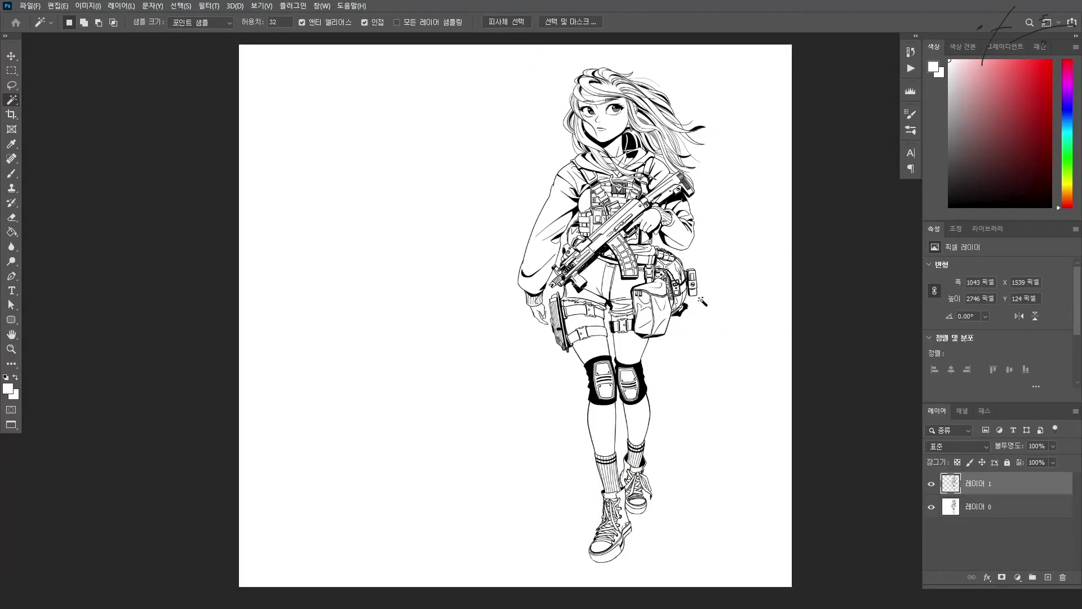
left_click_drag(390, 388, 596, 387)
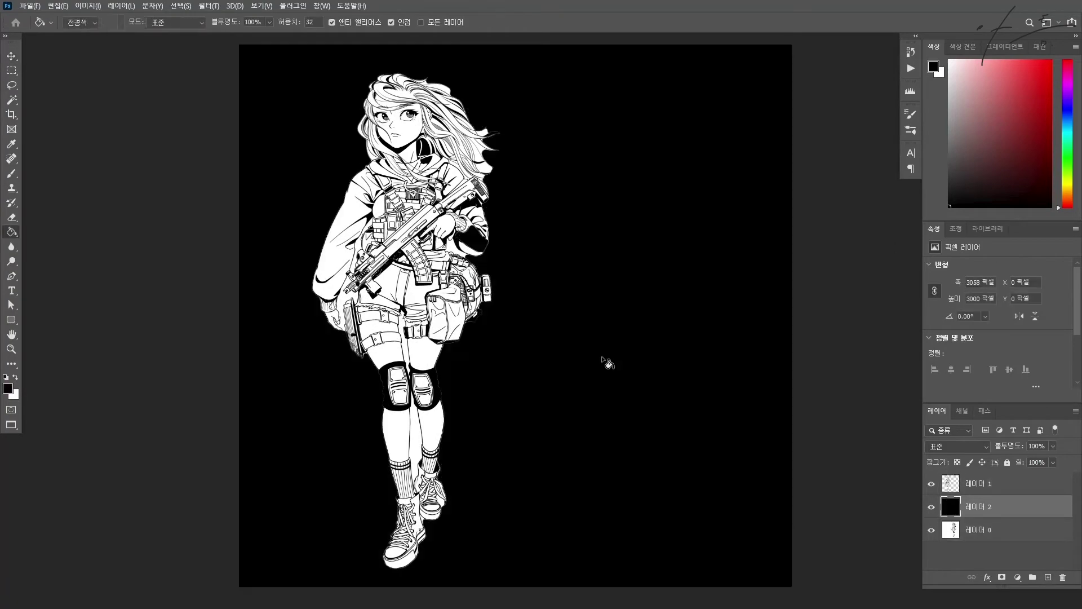
key("z")
left_click_drag(564, 391, 570, 280)
scroll(571, 280, "down", 5)
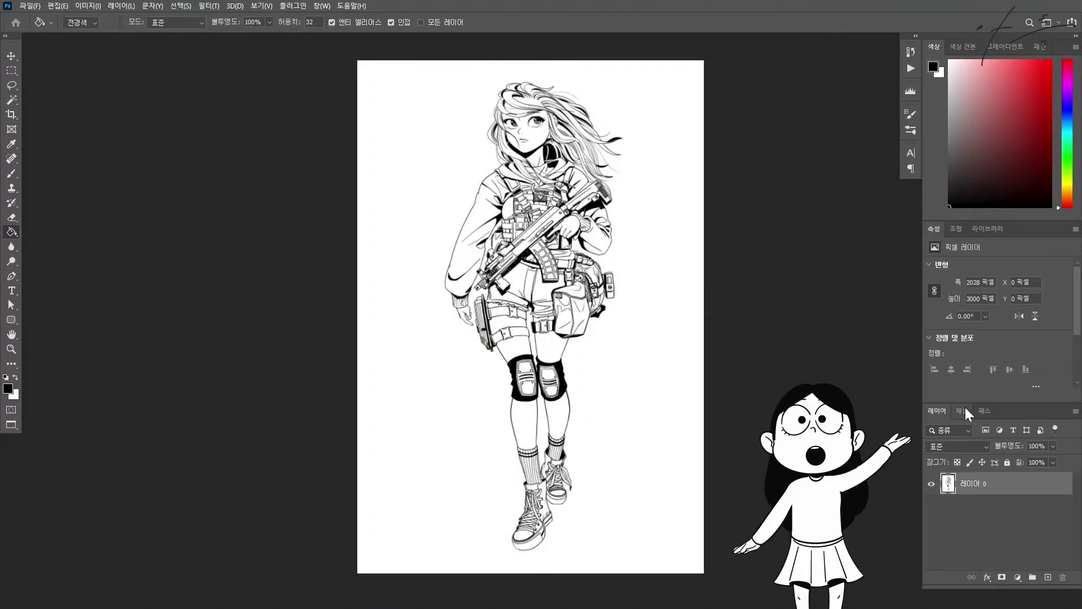
Step: Load the red channel of the line drawing as a selection
left_click(963, 410)
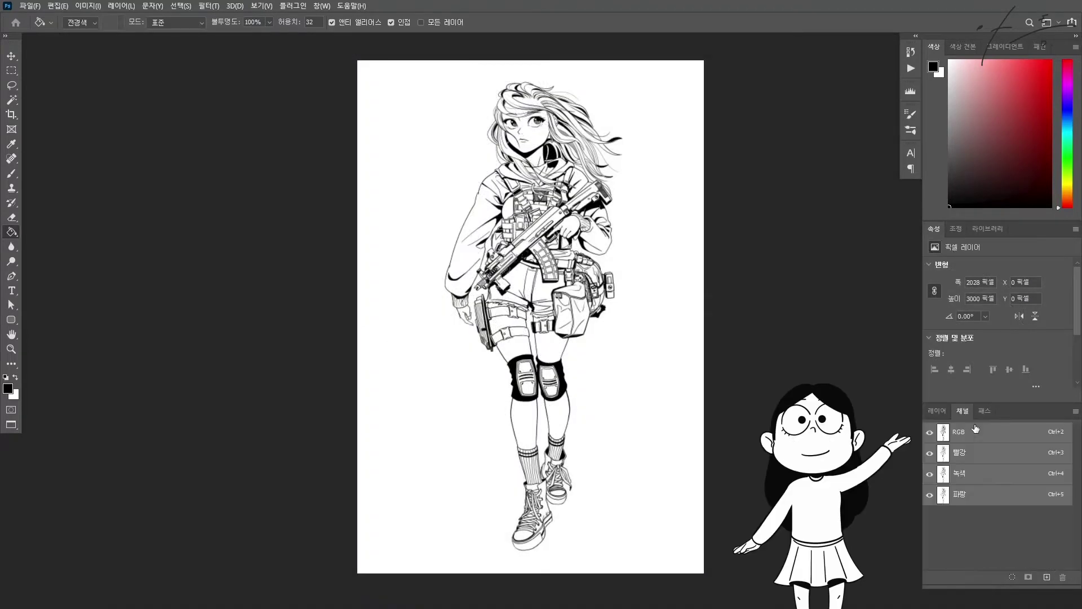
left_click(963, 456)
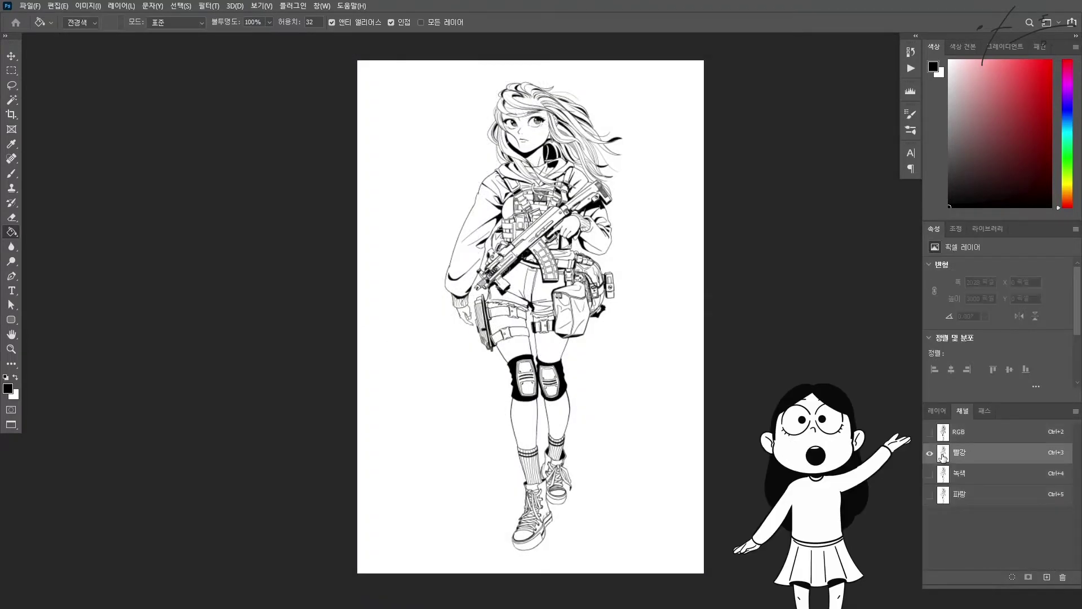
key("ctrl")
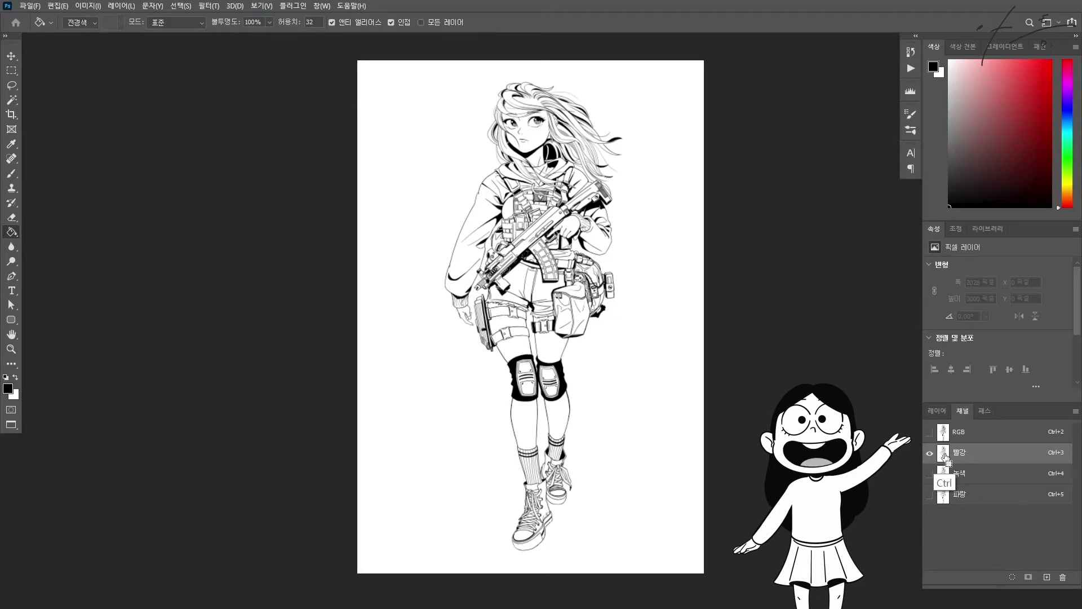
left_click(947, 458, "ctrl")
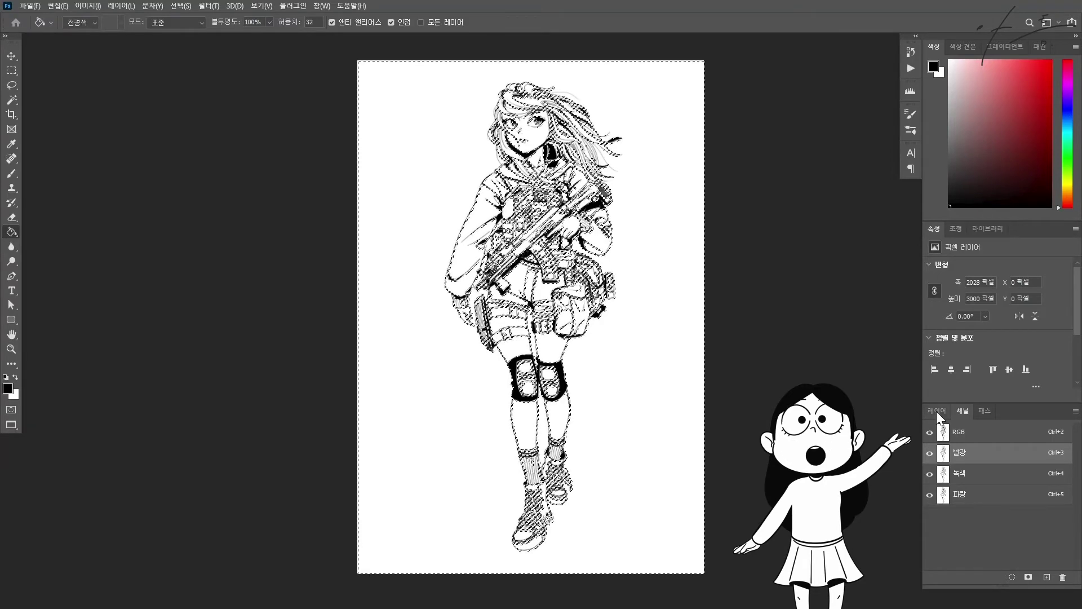
Step: Add an empty layer above the line drawing and make it the active layer
left_click(936, 410)
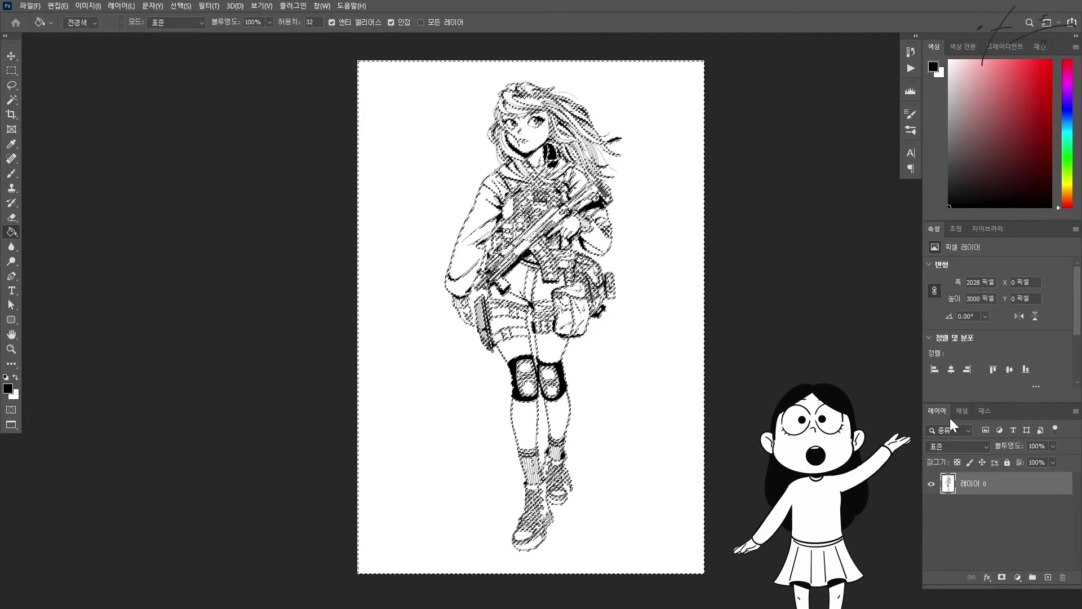
left_click(1047, 577)
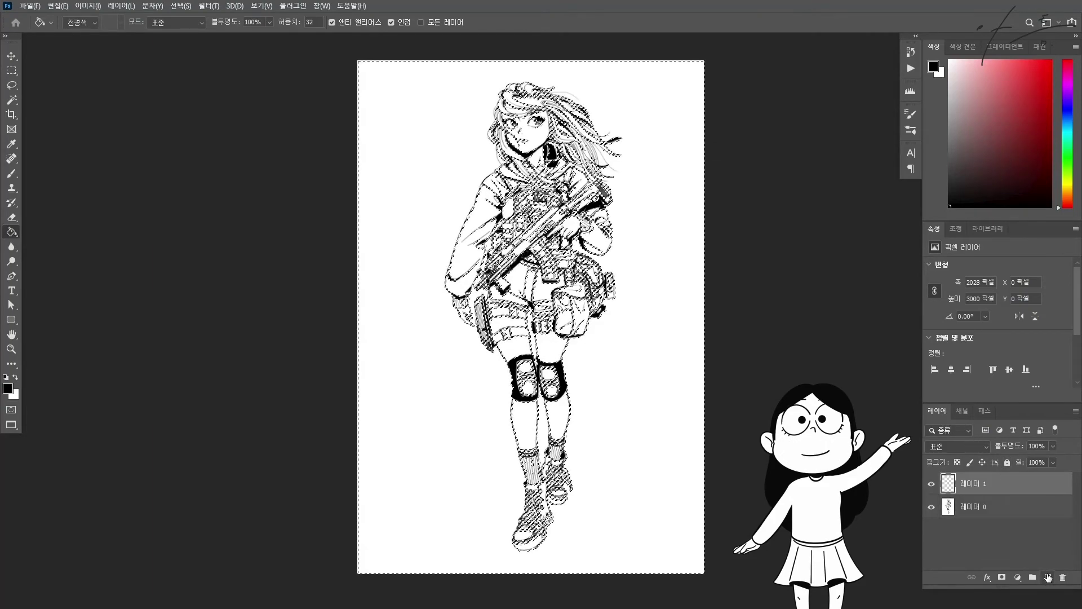
left_click(1020, 508)
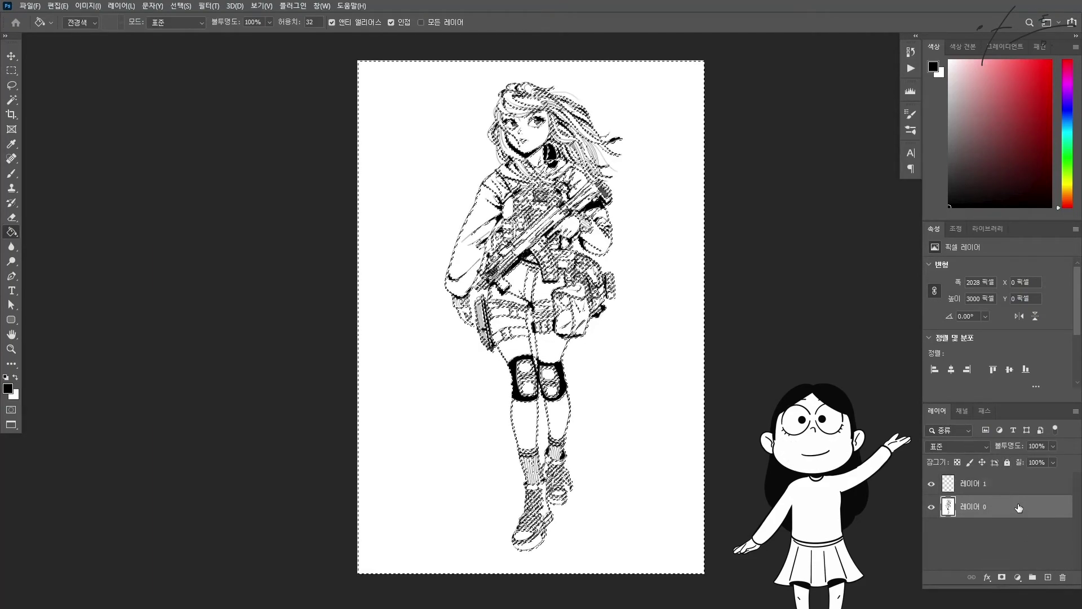
left_click(1023, 499)
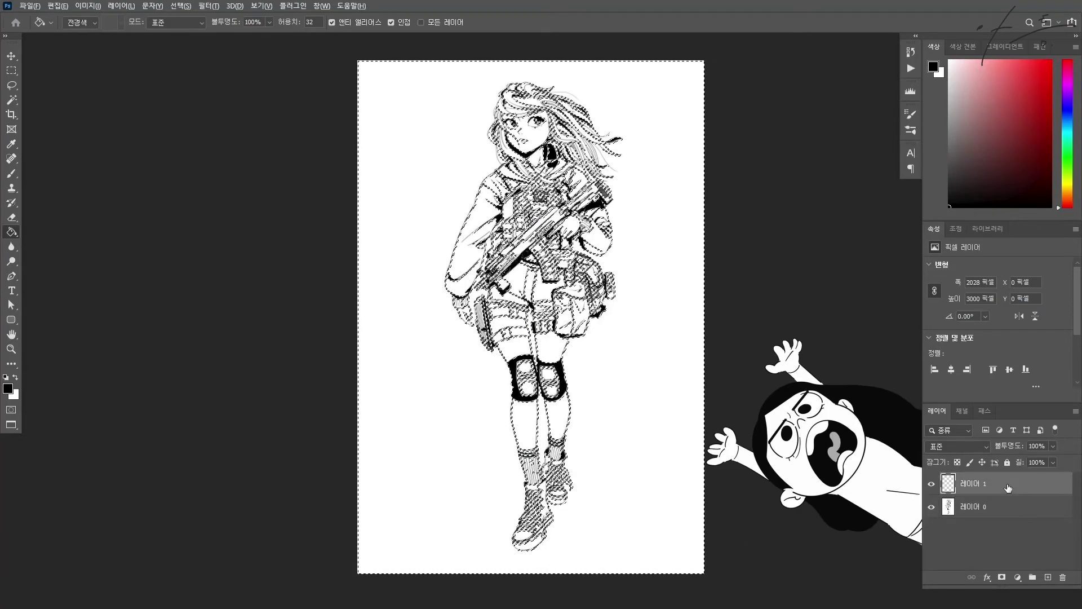
Step: Try filling the loaded channel selection with black on the new layer
key("alt+BackSpace")
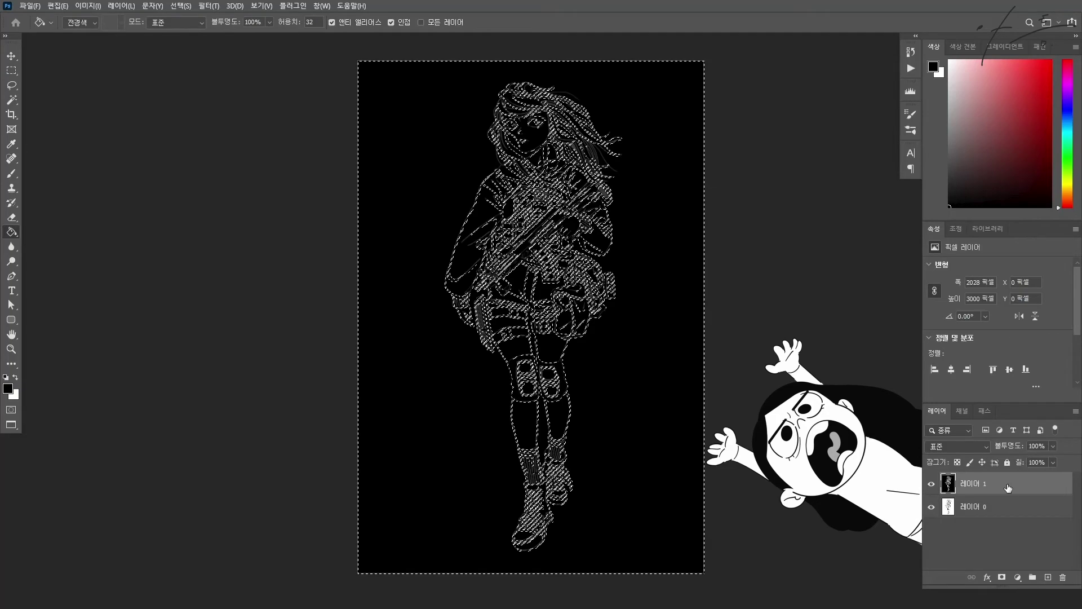
key("ctrl+z")
Step: Fill the inverted selection with black on the new layer, and hide the original drawing layer with the selection cleared
left_click(57, 6)
left_click(246, 113)
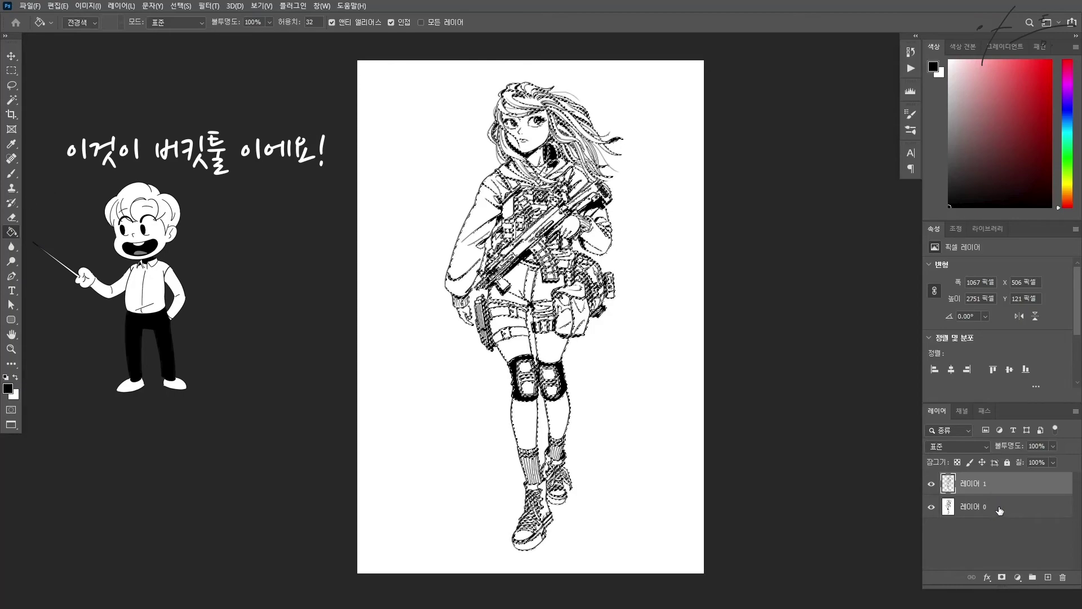
left_click(932, 507)
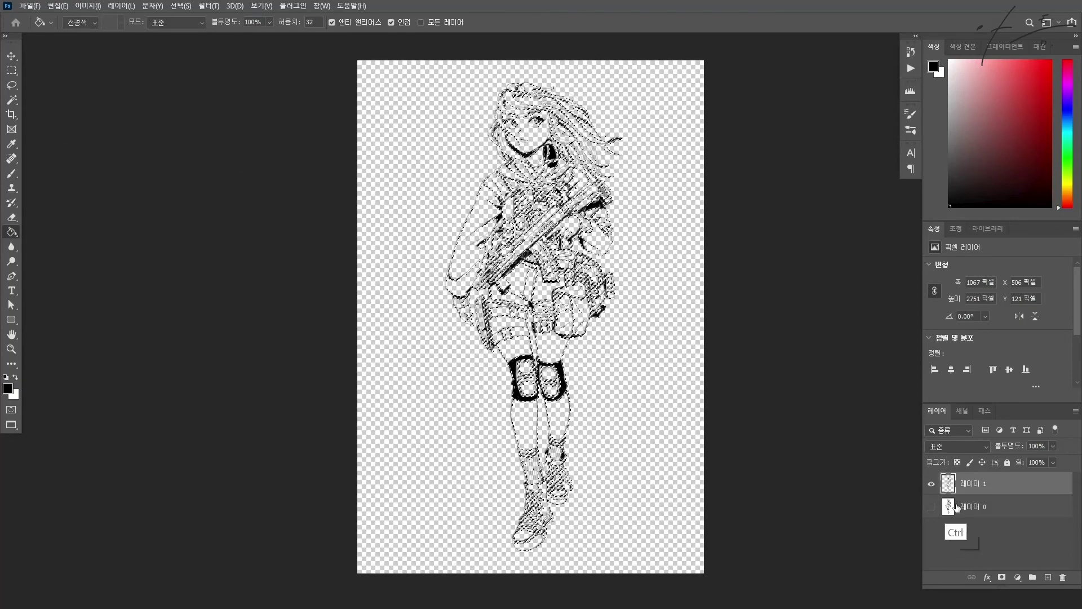
key("ctrl+d")
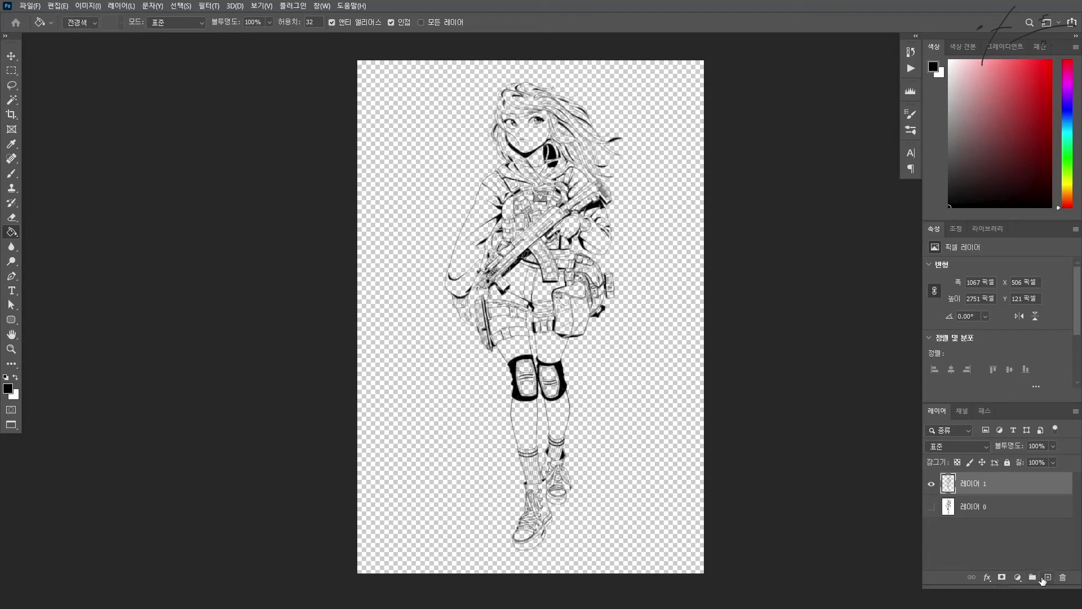
Step: Add a muted red solid colour fill layer beneath the extracted line art and check the lines against it
left_click(1018, 577)
left_click(1014, 389)
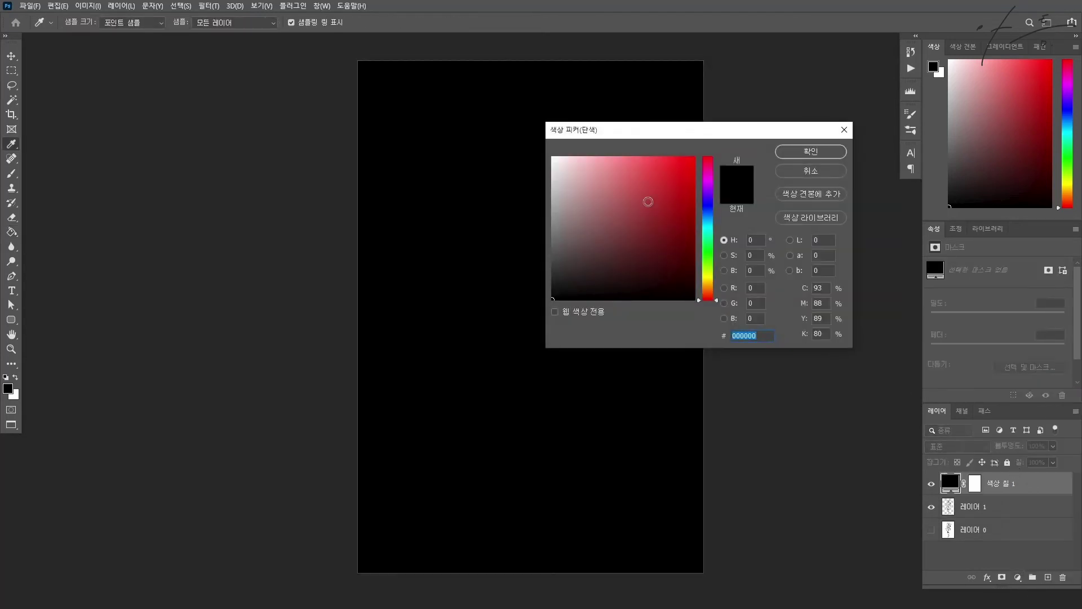
left_click(650, 209)
left_click(806, 152)
left_click_drag(1015, 485, 1015, 516)
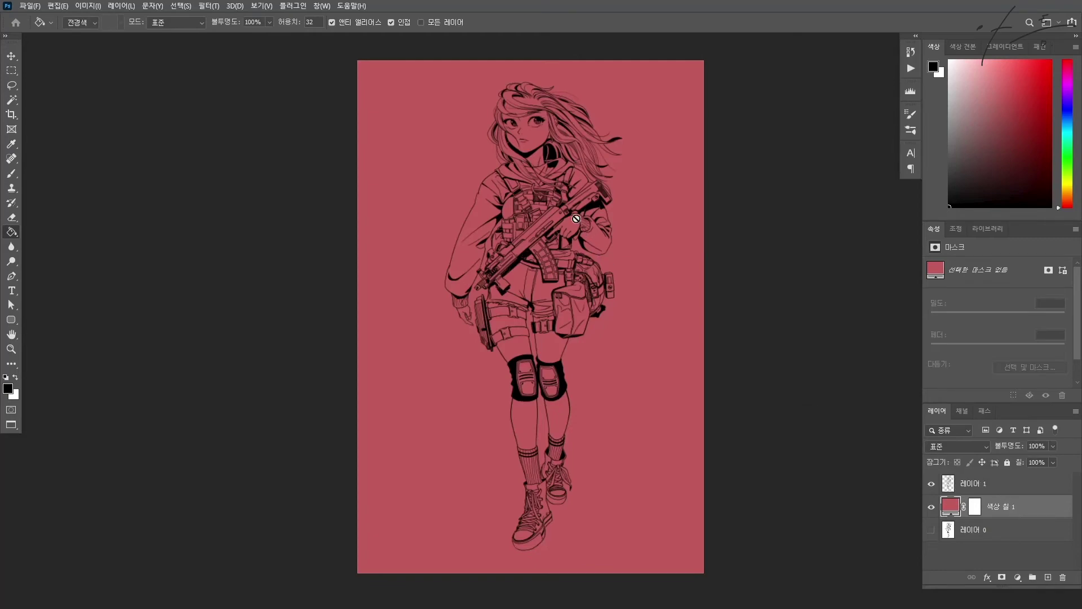
key("z")
mouse_move(491, 163)
left_mouse_down()
mouse_move(591, 254)
mouse_move(613, 287)
mouse_move(591, 296)
left_mouse_up()
key("g")
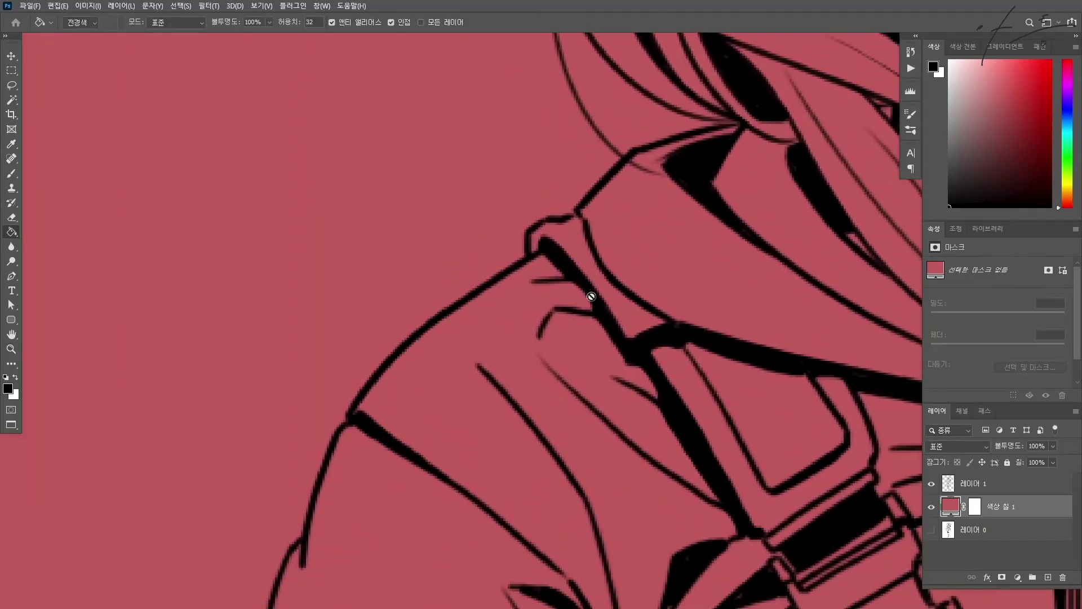
key("z")
left_click_drag(749, 326, 674, 283)
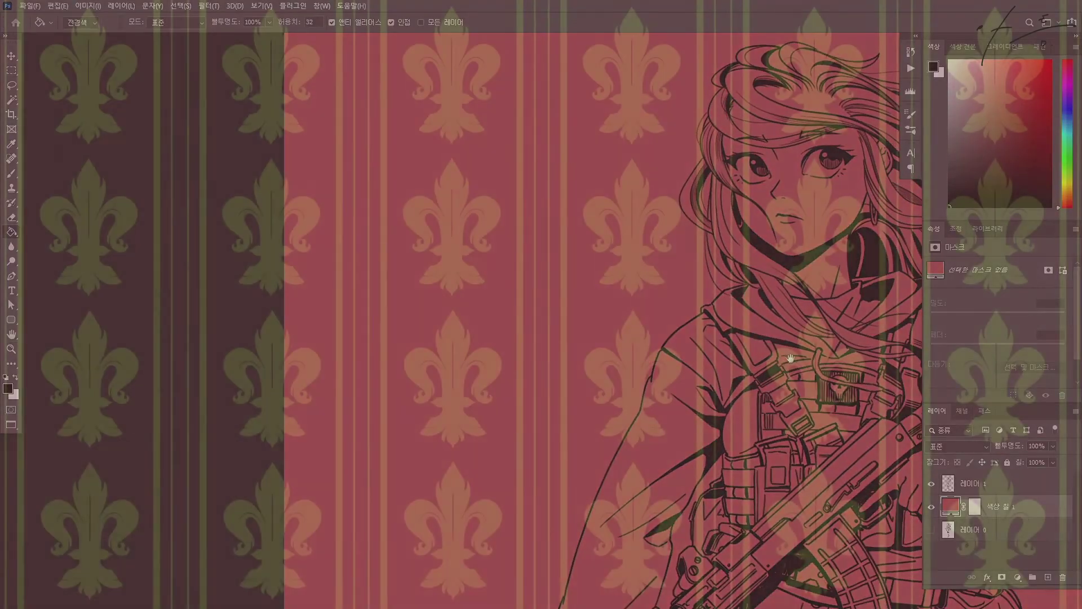